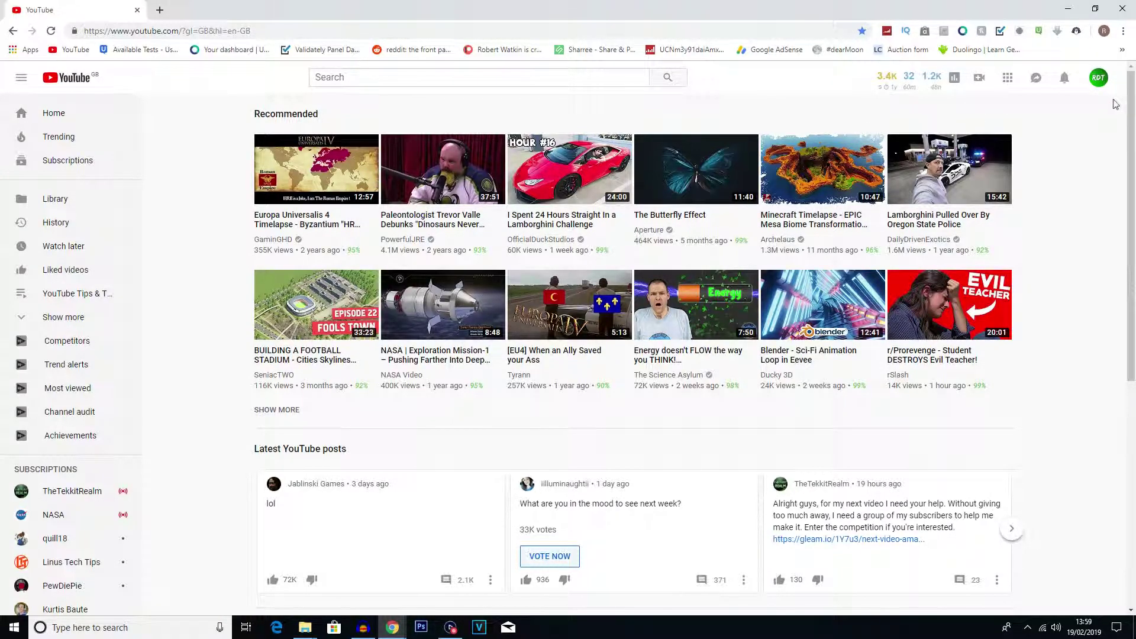
# - Go to Creator Studio from the account menu, try the Studio beta, then head back to Classic
pyautogui.click(1098, 79)
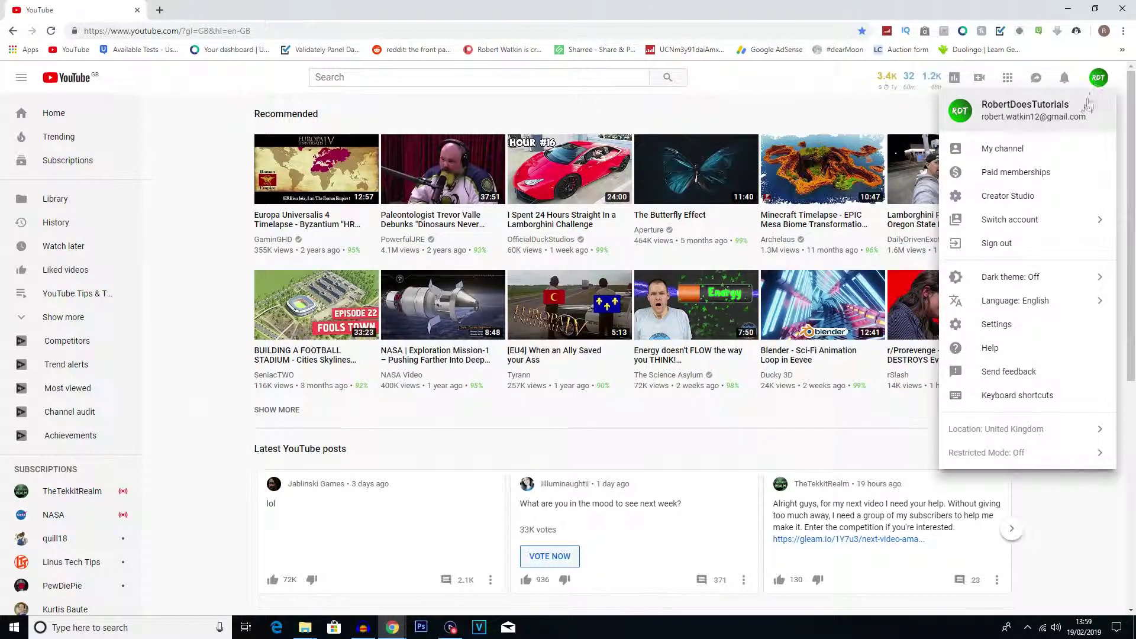
pyautogui.click(1053, 193)
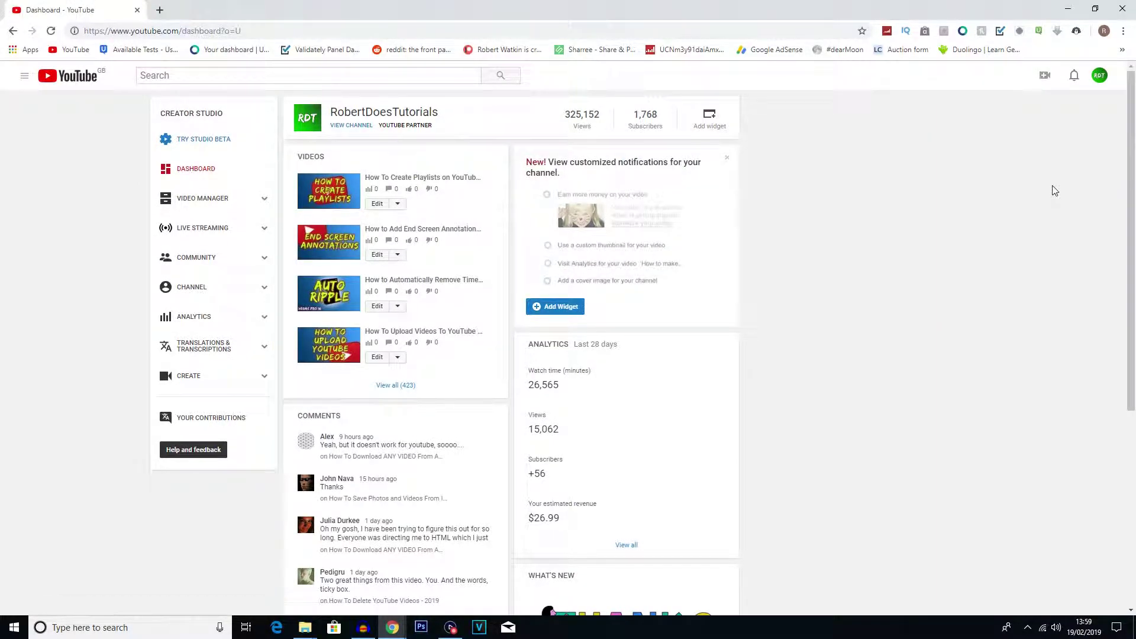
pyautogui.click(203, 149)
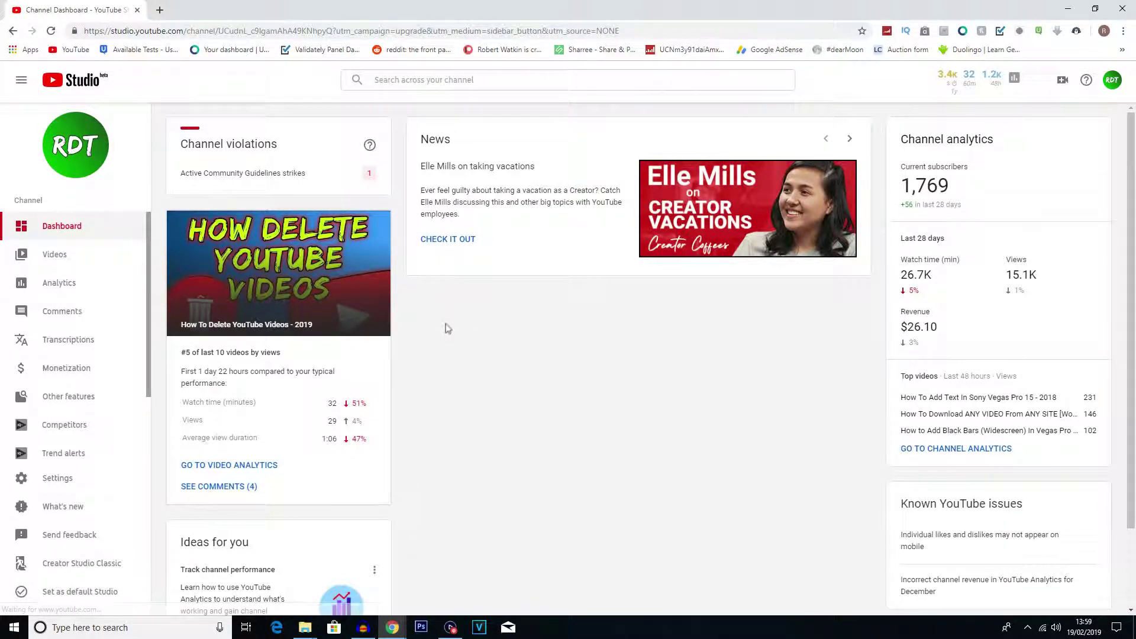
pyautogui.scroll(-1, 124, 466)
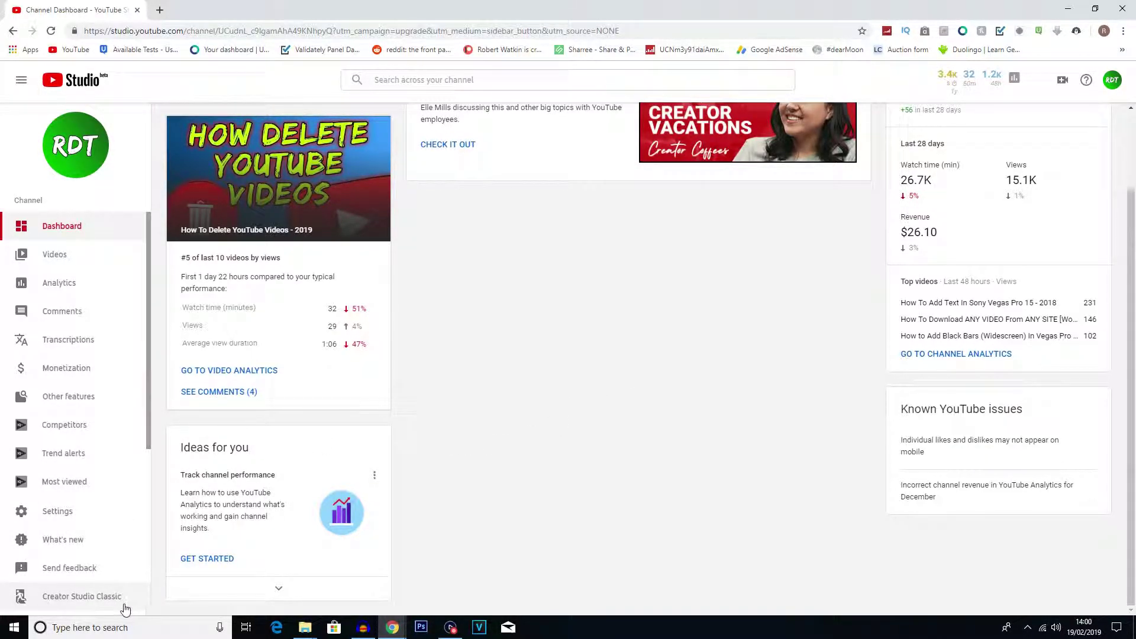
pyautogui.click(92, 605)
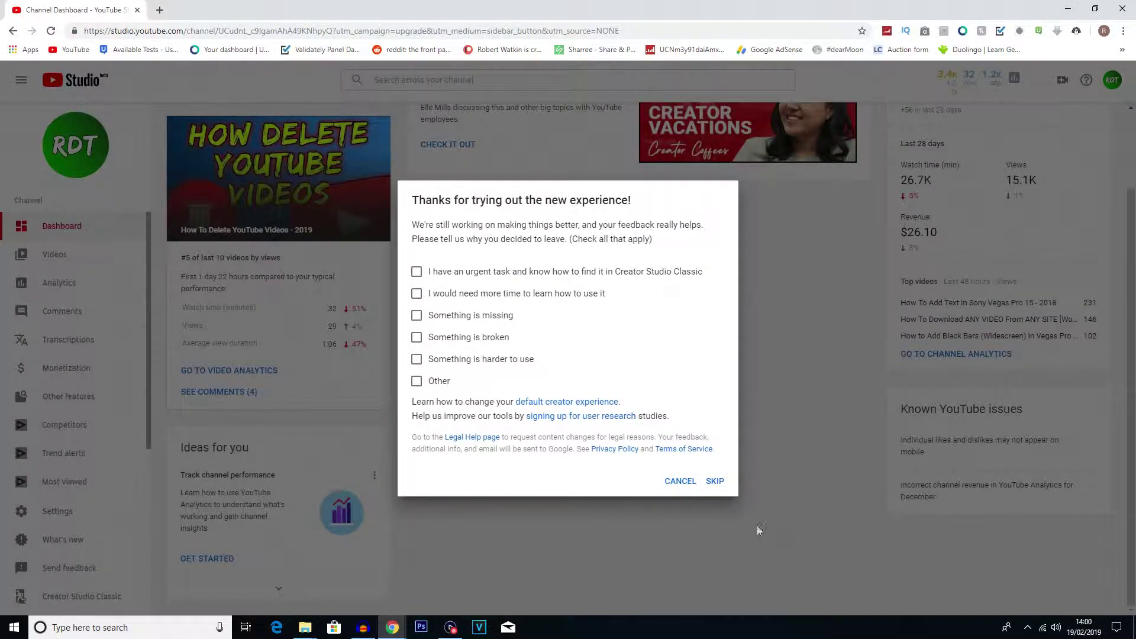
# - Skip the feedback survey and go to the channel's Status and features page
pyautogui.click(715, 480)
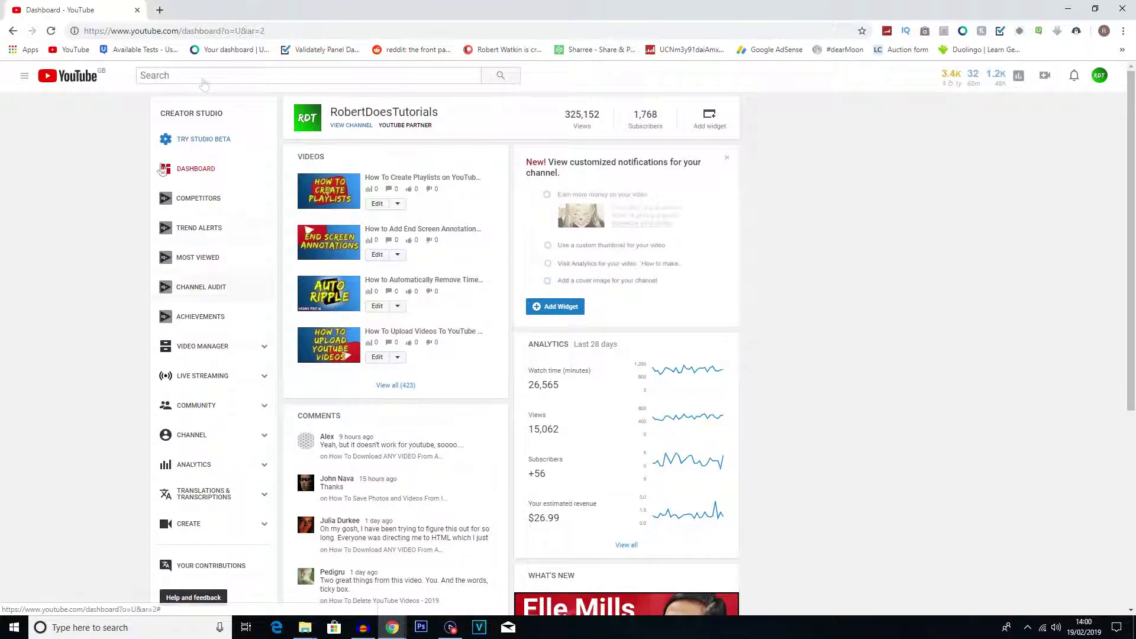
pyautogui.moveTo(394, 385)
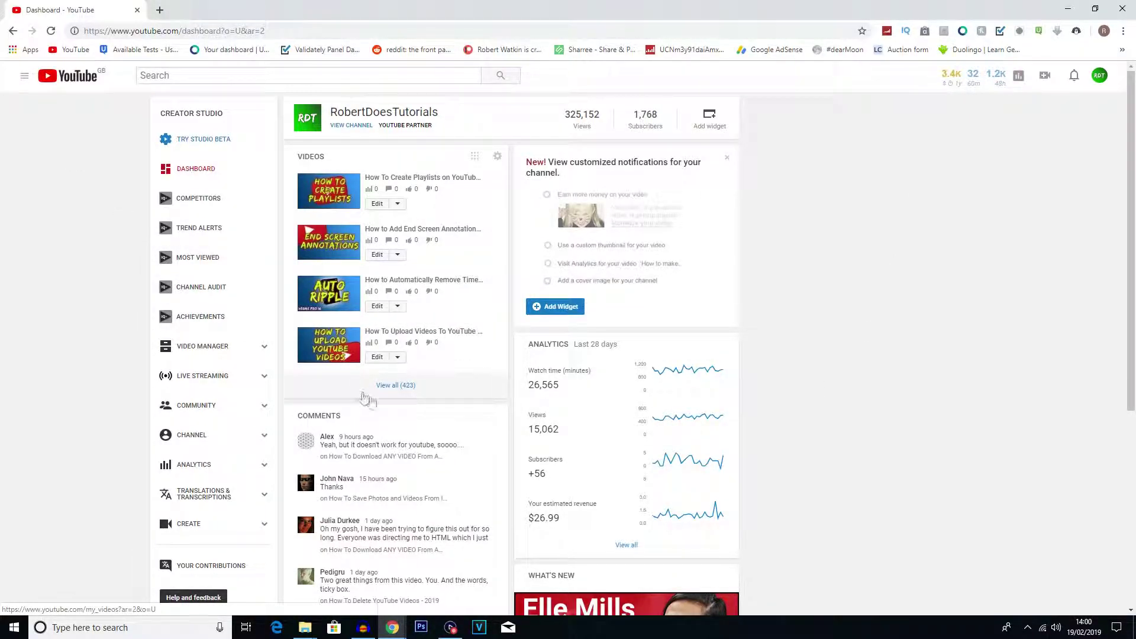
pyautogui.click(264, 441)
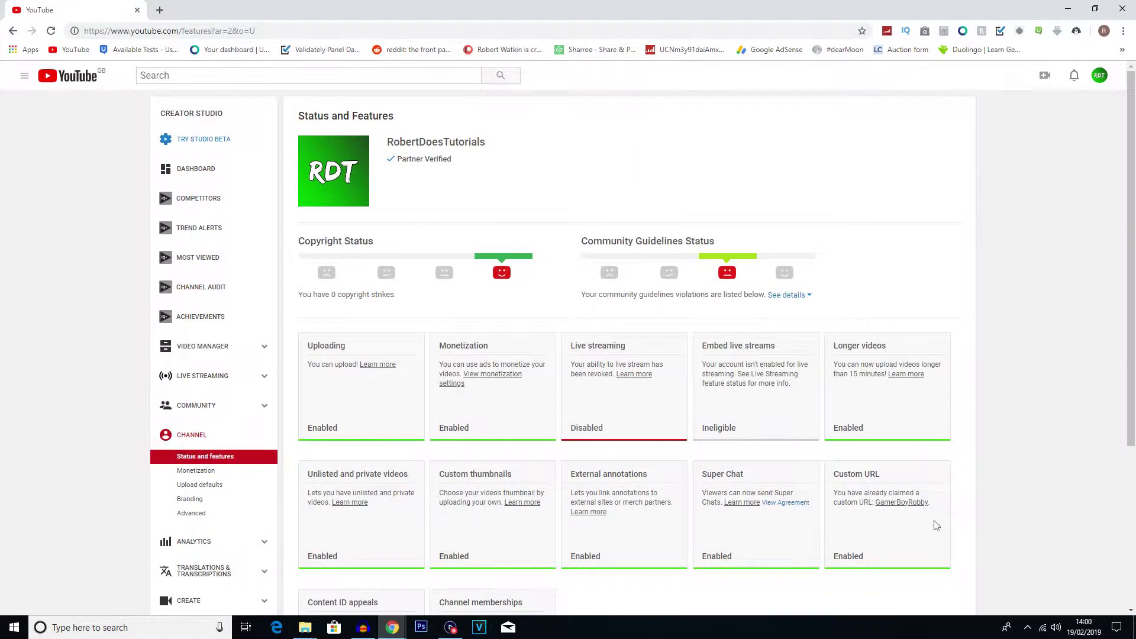
pyautogui.scroll(-2, 937, 526)
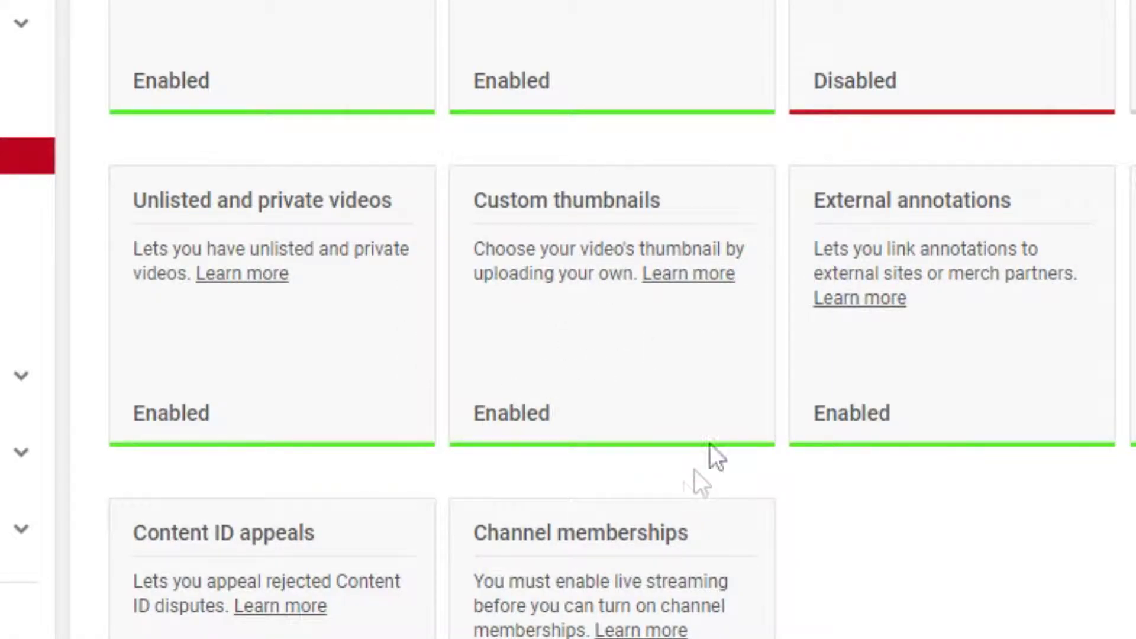
# - Highlight the Enabled status on the Custom thumbnails card, then clear the selection
pyautogui.moveTo(462, 414); pyautogui.dragTo(549, 414)
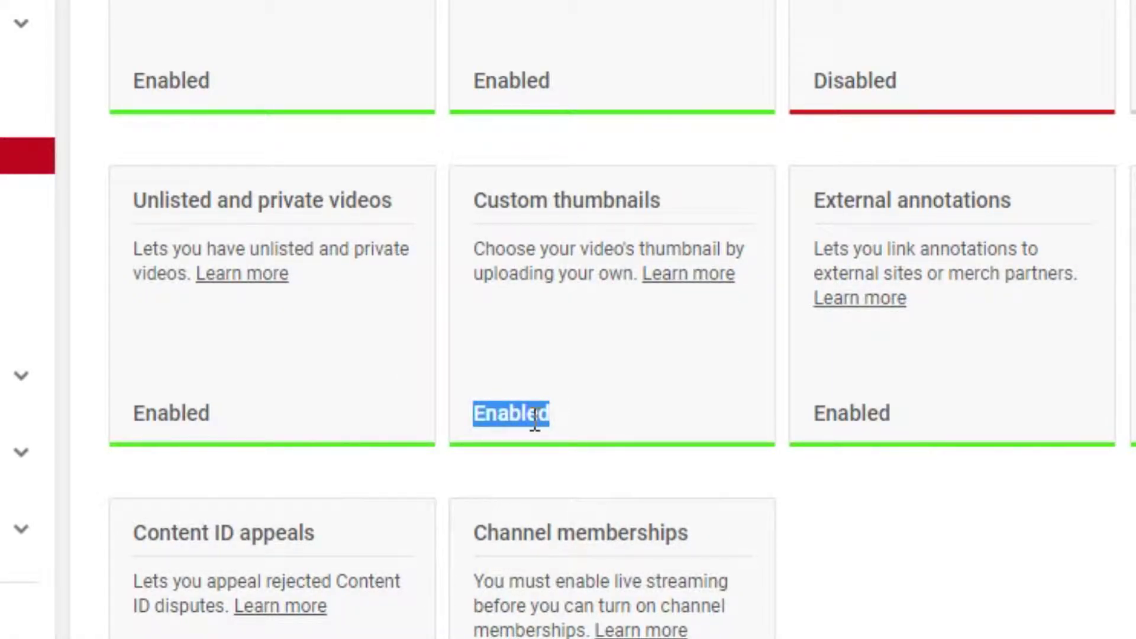
pyautogui.click(807, 519)
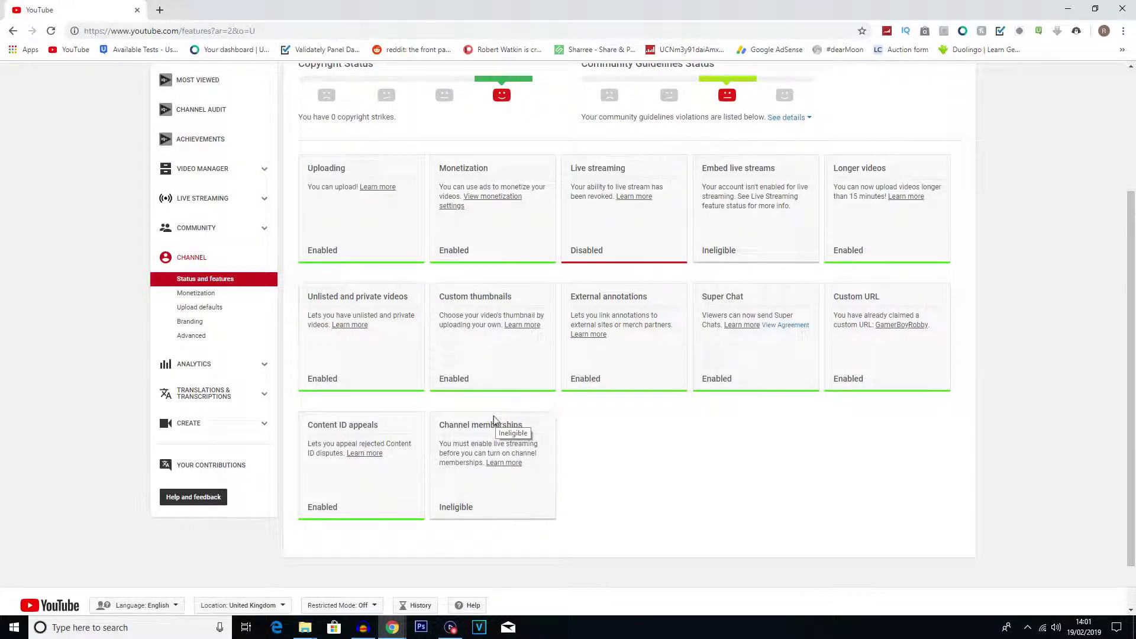
pyautogui.scroll(2, 495, 421)
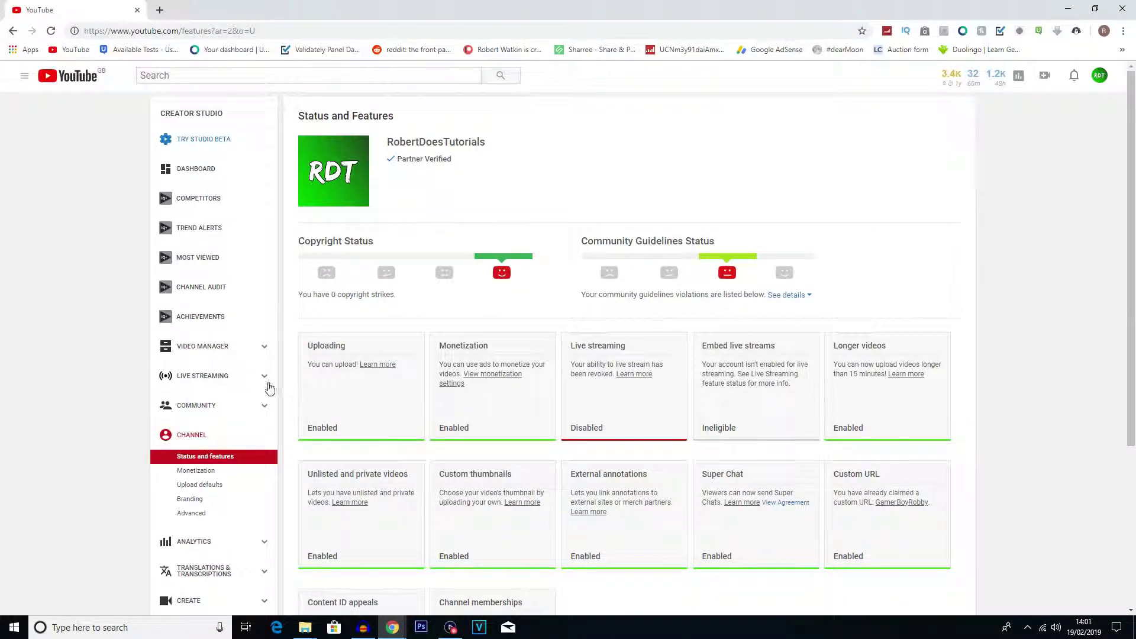
# - Open 'How To Create Playlists on YouTube (2019)' for editing from the Video Manager list
pyautogui.click(262, 363)
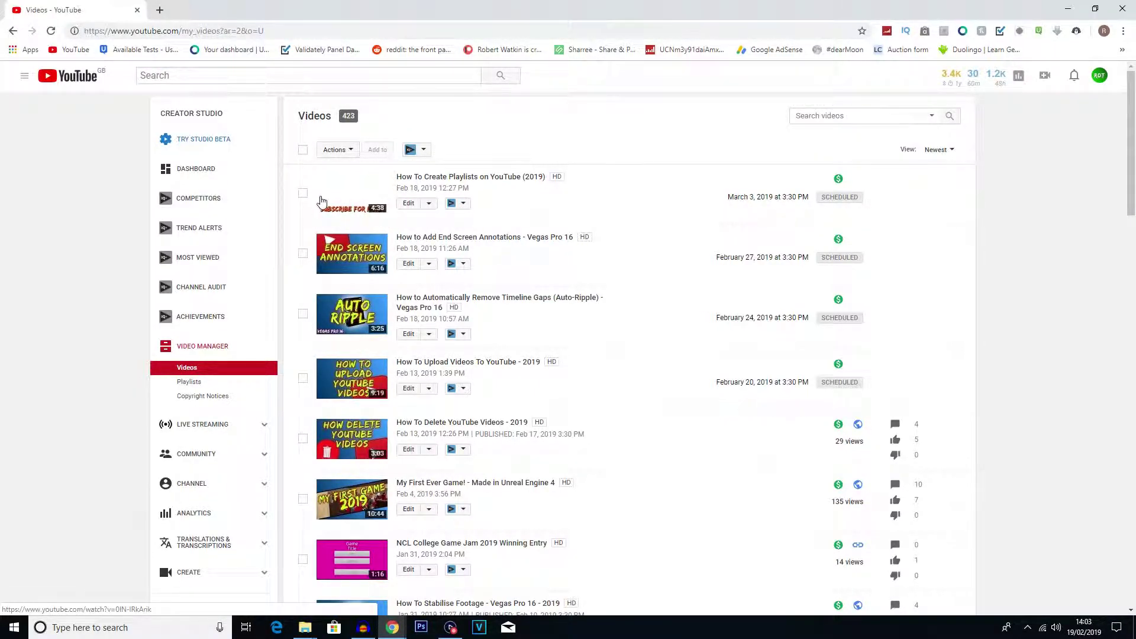
pyautogui.click(409, 204)
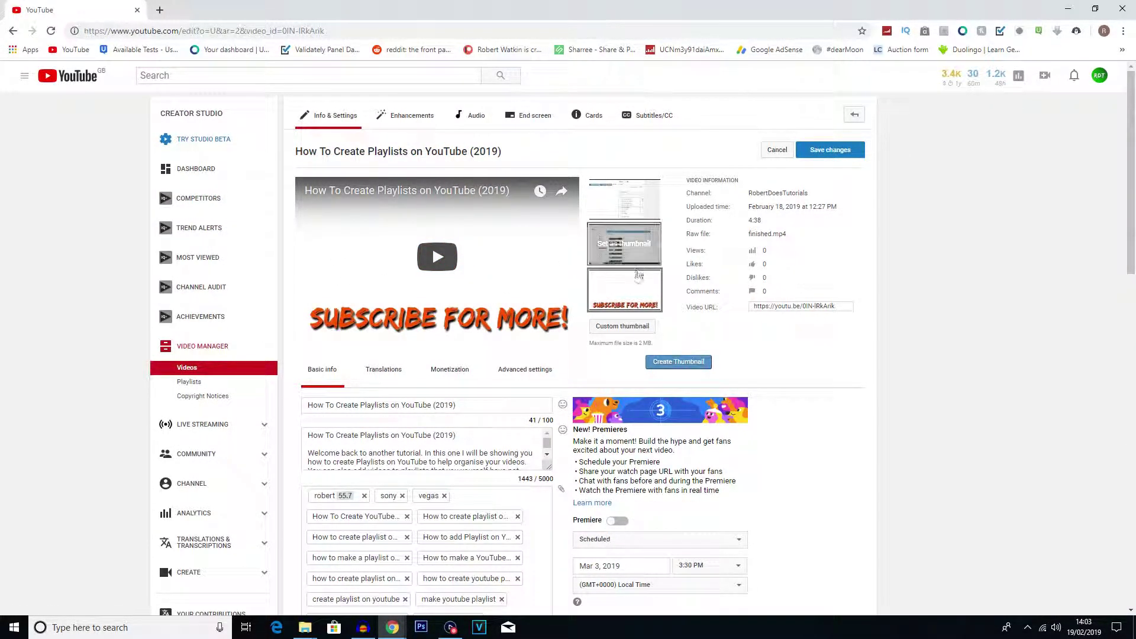
# - Try the suggested thumbnails, including 'Subscribe for more!', then start a custom thumbnail upload
pyautogui.click(634, 209)
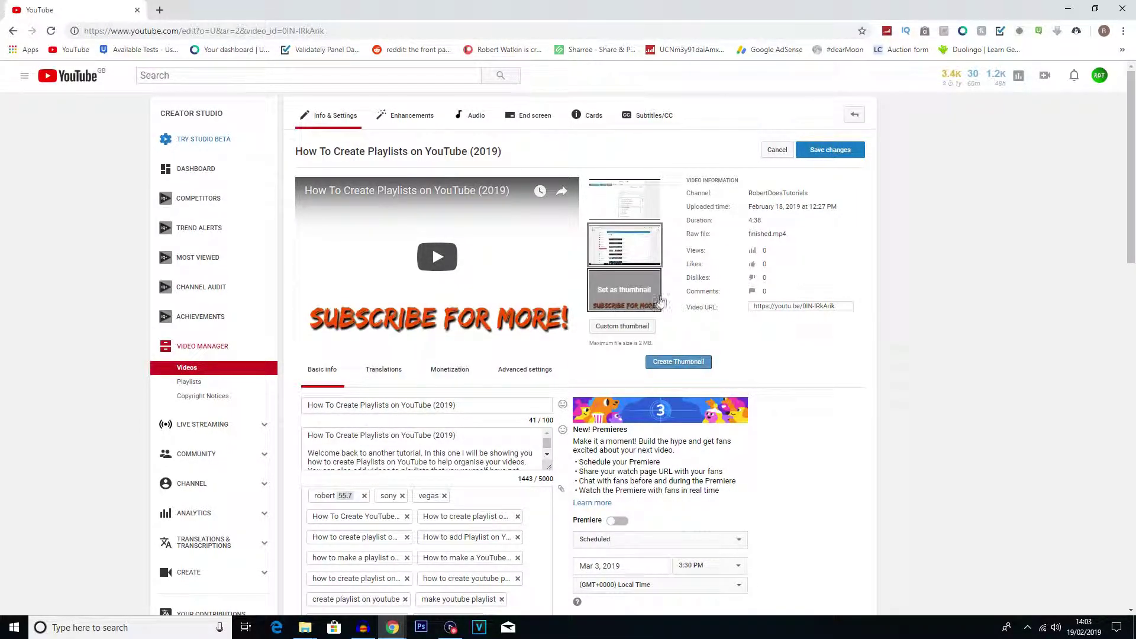
pyautogui.click(632, 291)
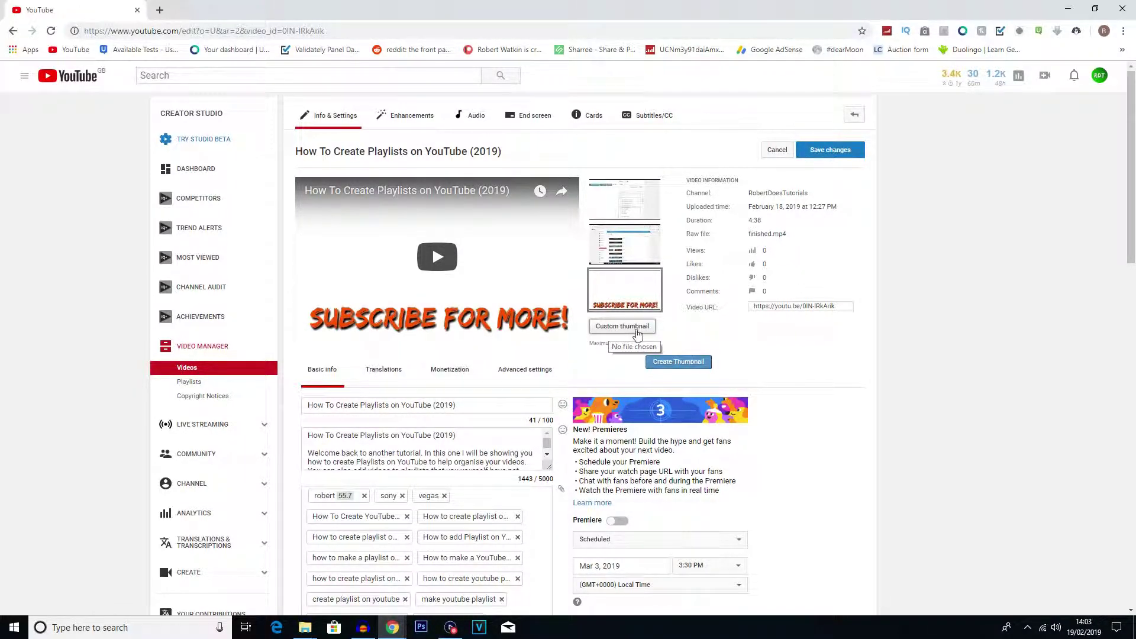
pyautogui.click(636, 328)
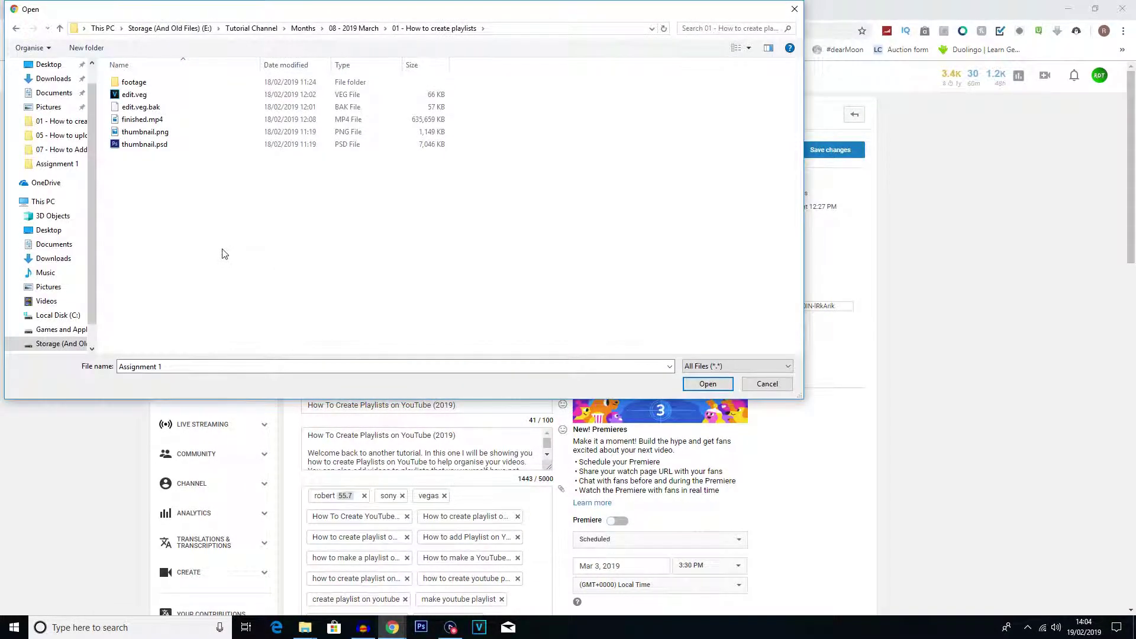
# - Upload thumbnail.png as the video's custom thumbnail
pyautogui.click(148, 134)
pyautogui.click(709, 385)
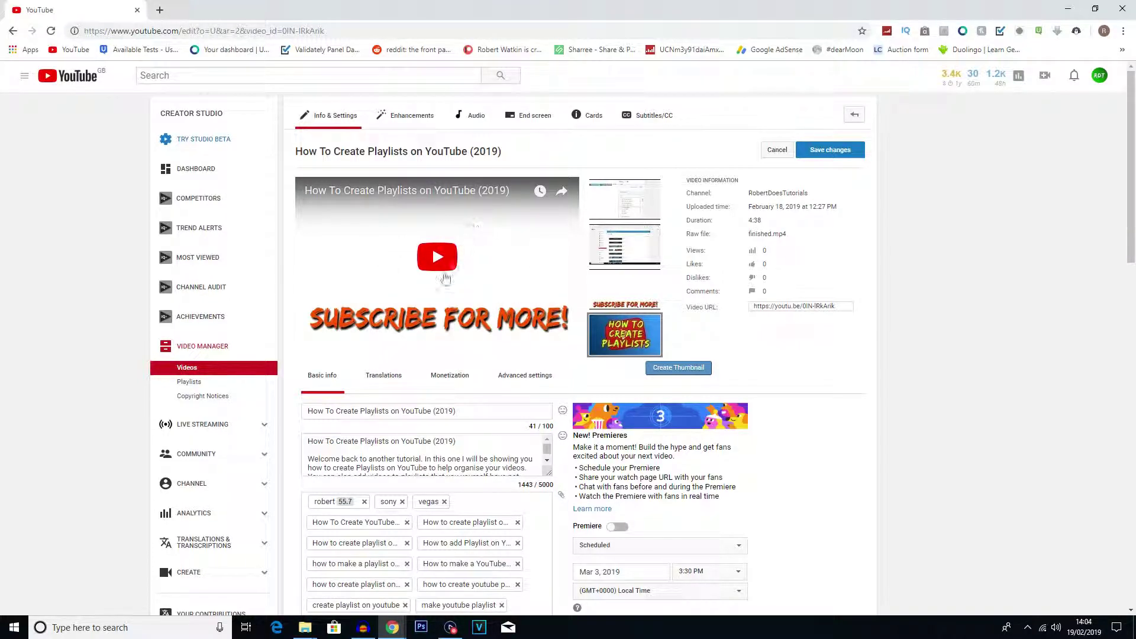
# - Save the thumbnail change and go back to the Videos list
pyautogui.click(859, 153)
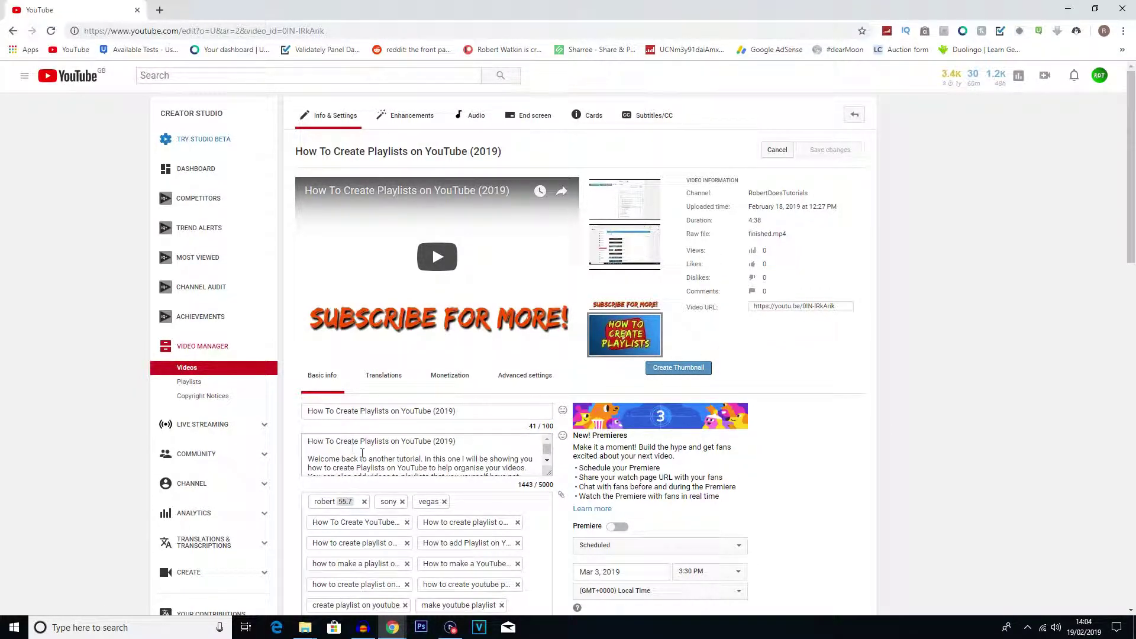
pyautogui.click(227, 373)
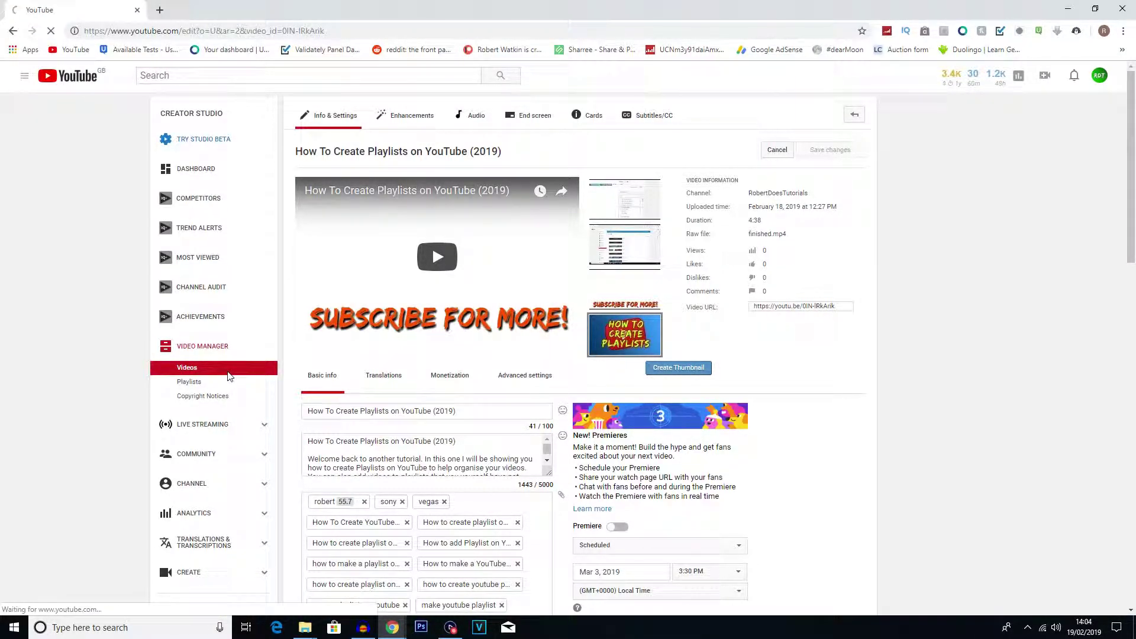